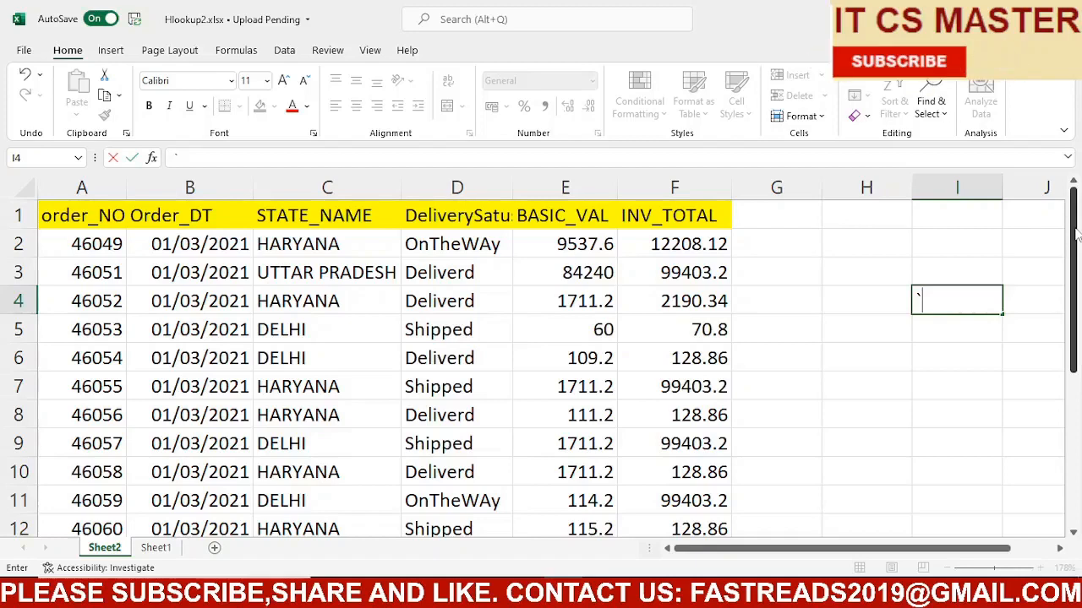
# Clear the stray character from cell I4 and select cell C2 in the order data.
pyautogui.press('BackSpace')
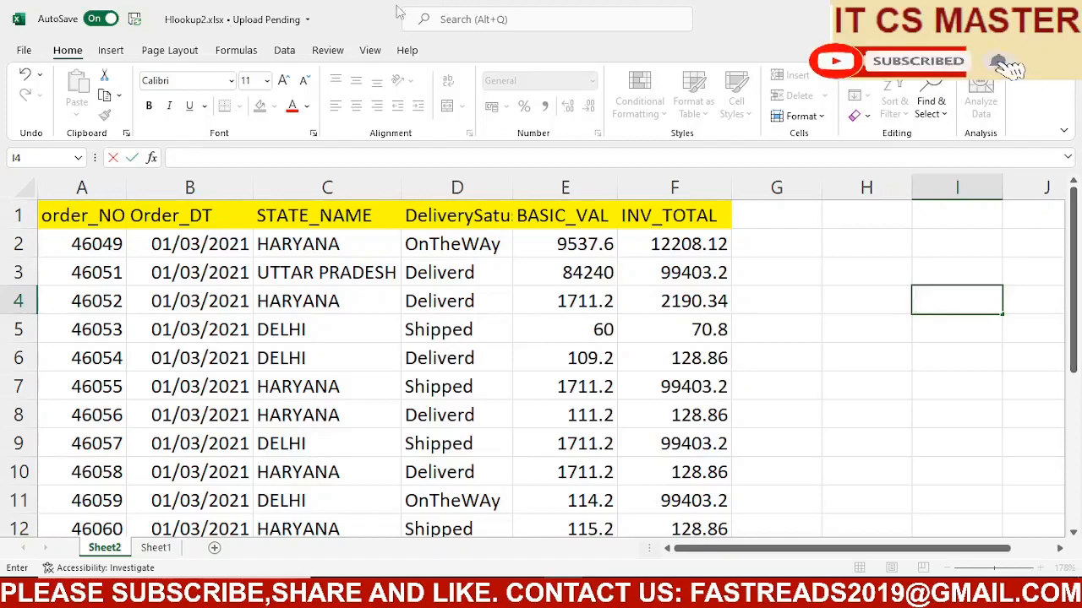
pyautogui.click(109, 50)
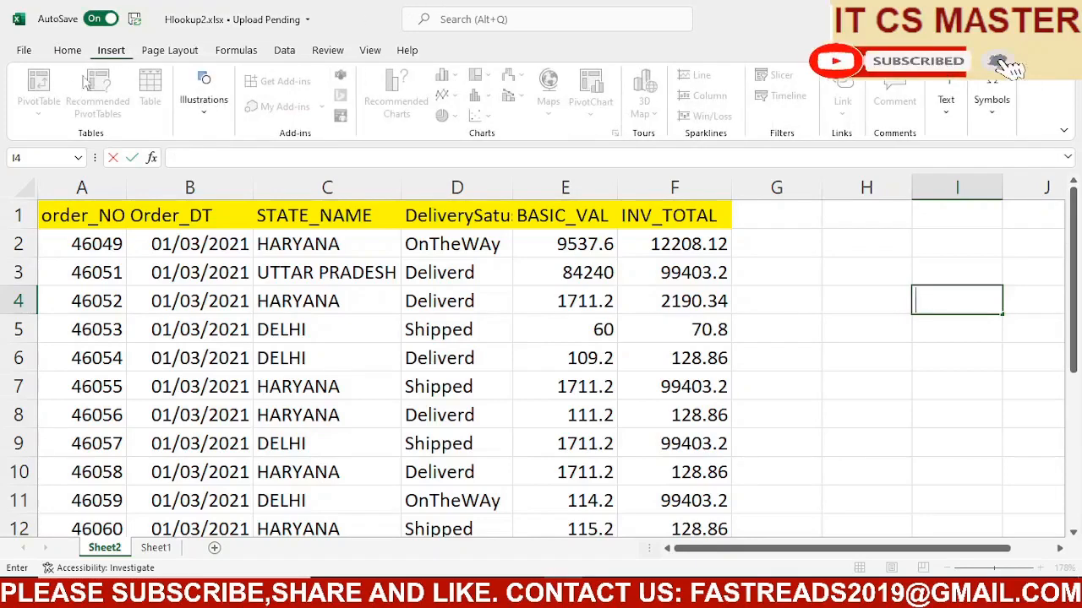
pyautogui.click(274, 251)
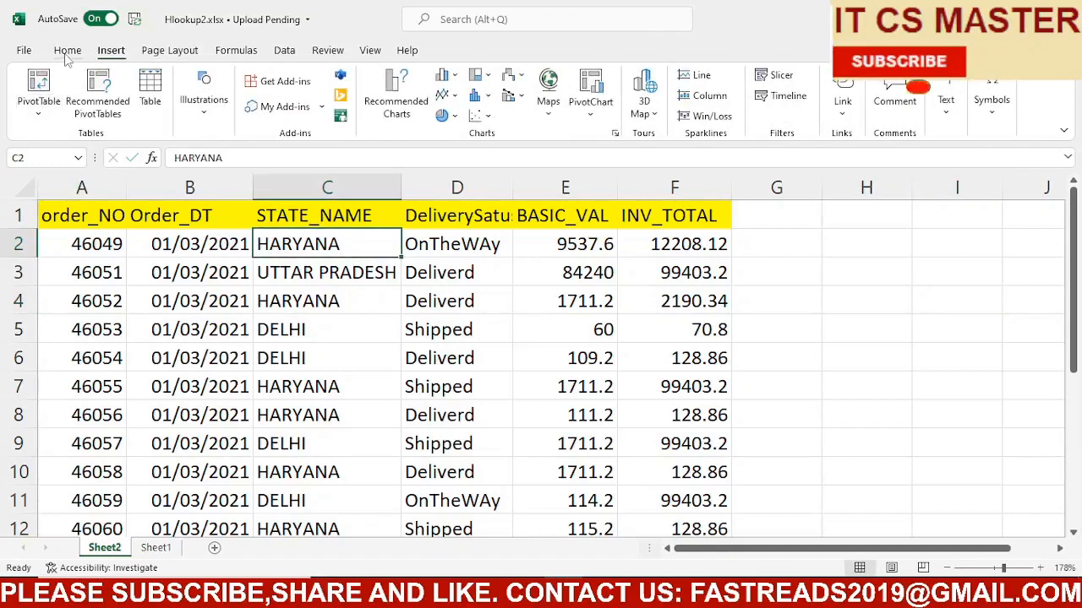
# Look over the PivotTable source options, read the pivot table definition on Sheet1, and return to Sheet2.
pyautogui.click(38, 114)
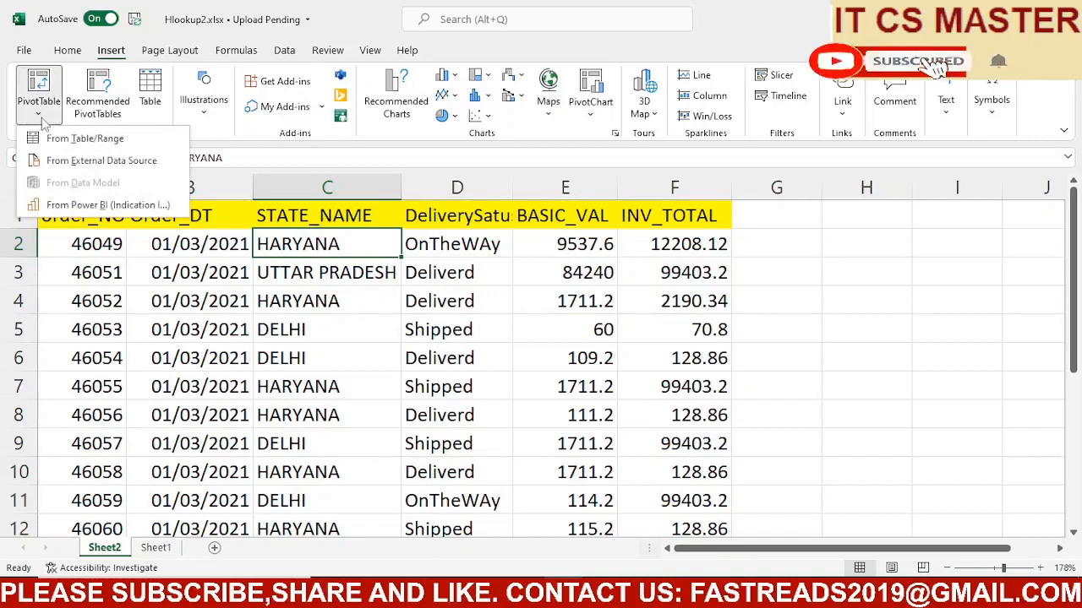
pyautogui.click(43, 103)
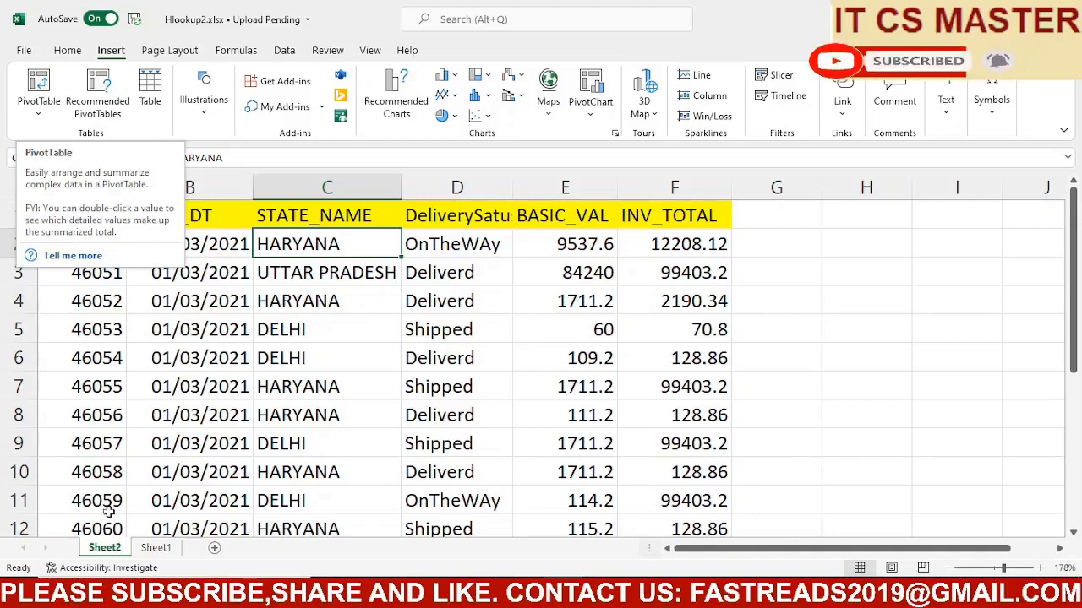
pyautogui.click(155, 551)
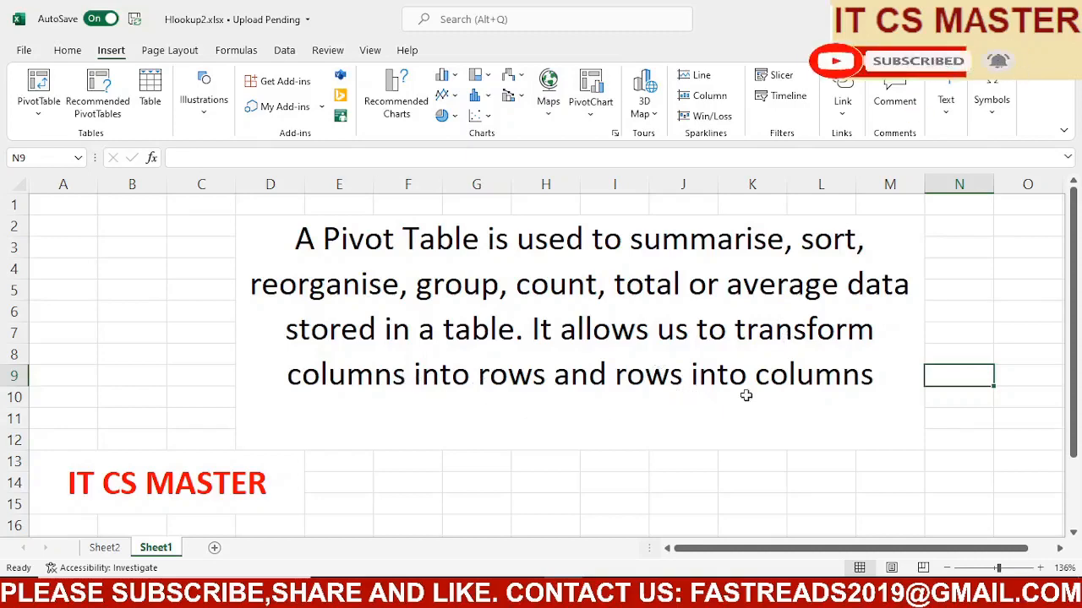
pyautogui.click(103, 548)
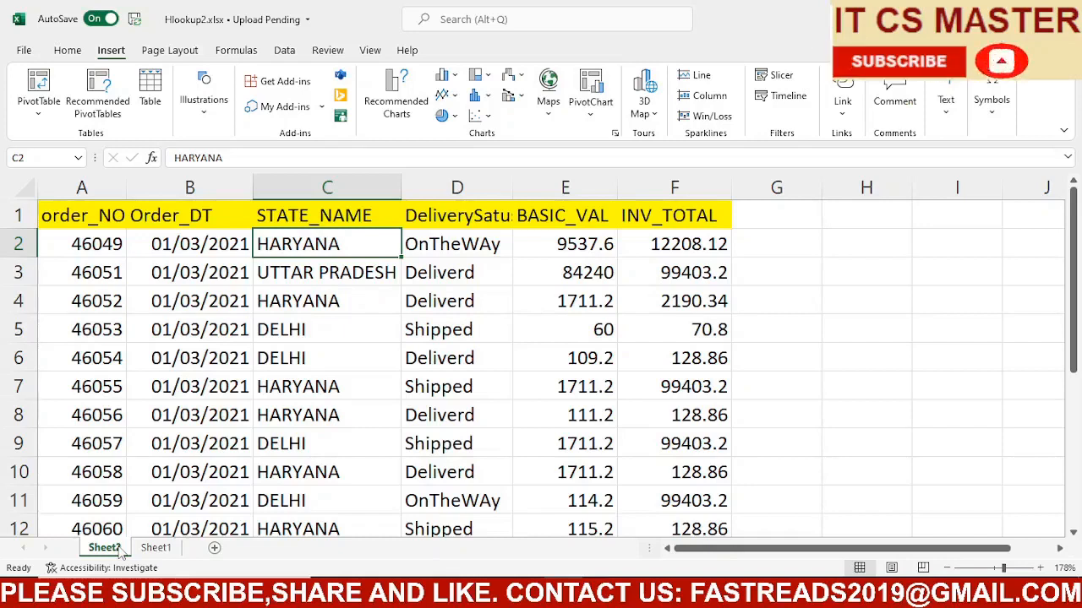
# Insert a PivotTable from the range Sheet2!$A$1:$F$16, placed on the existing worksheet at Sheet2!$H$1.
pyautogui.click(118, 215)
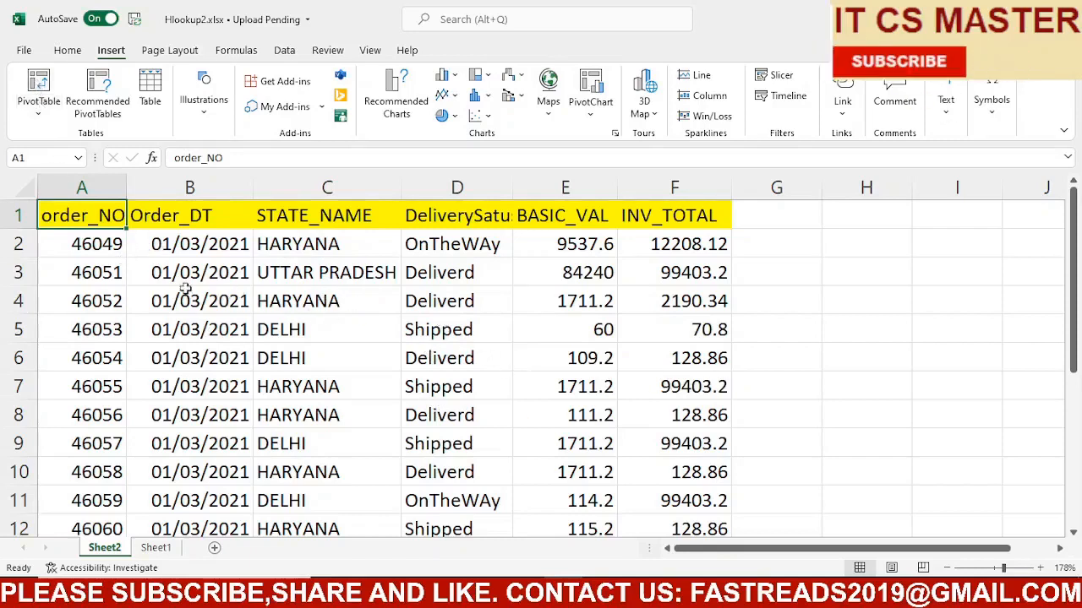
pyautogui.click(39, 115)
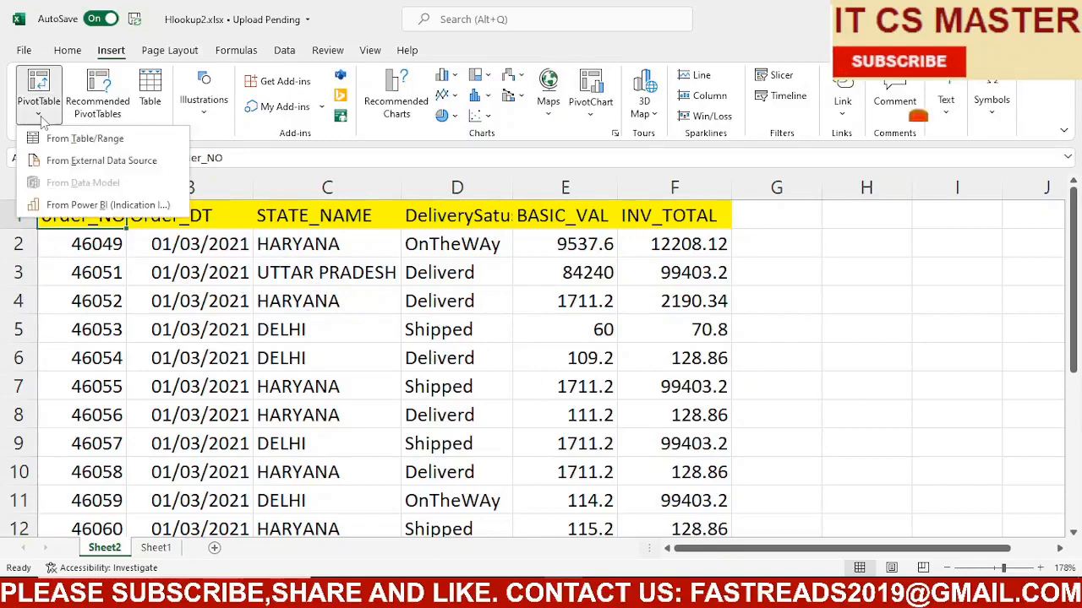
pyautogui.click(77, 148)
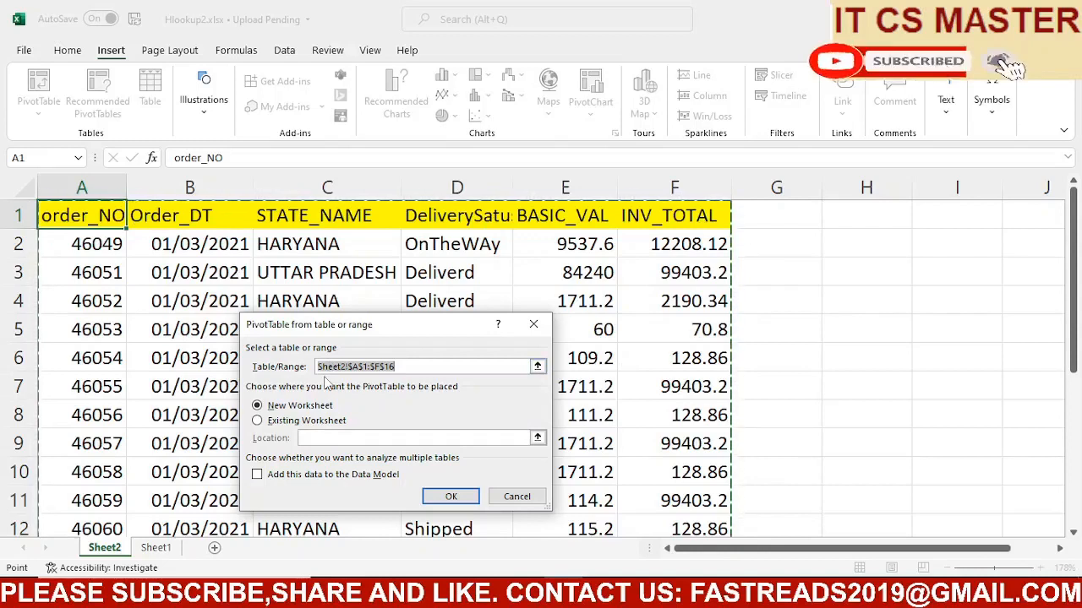
pyautogui.click(284, 424)
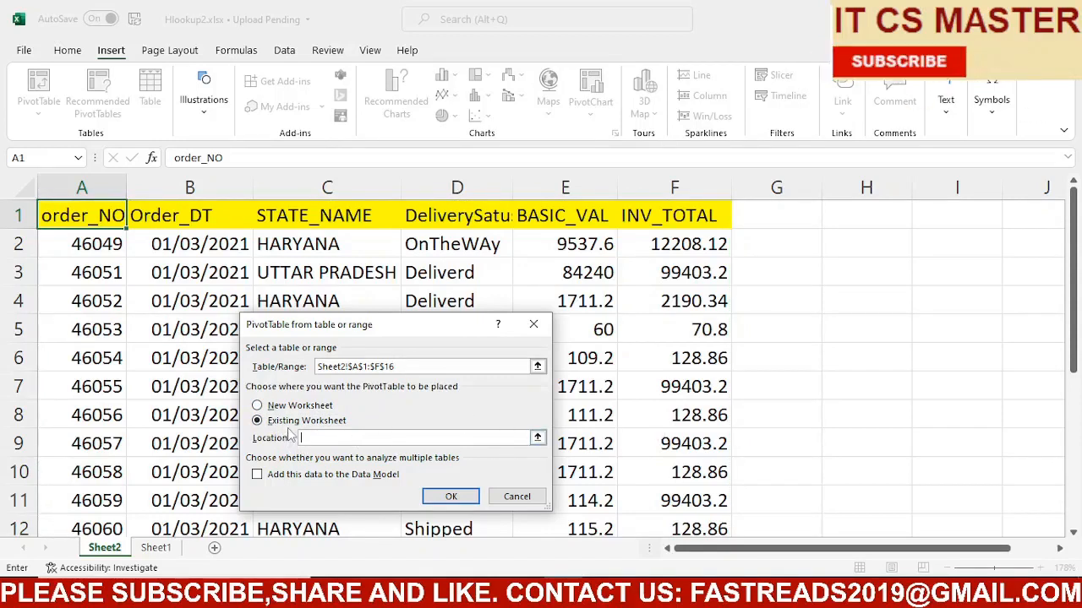
pyautogui.click(830, 222)
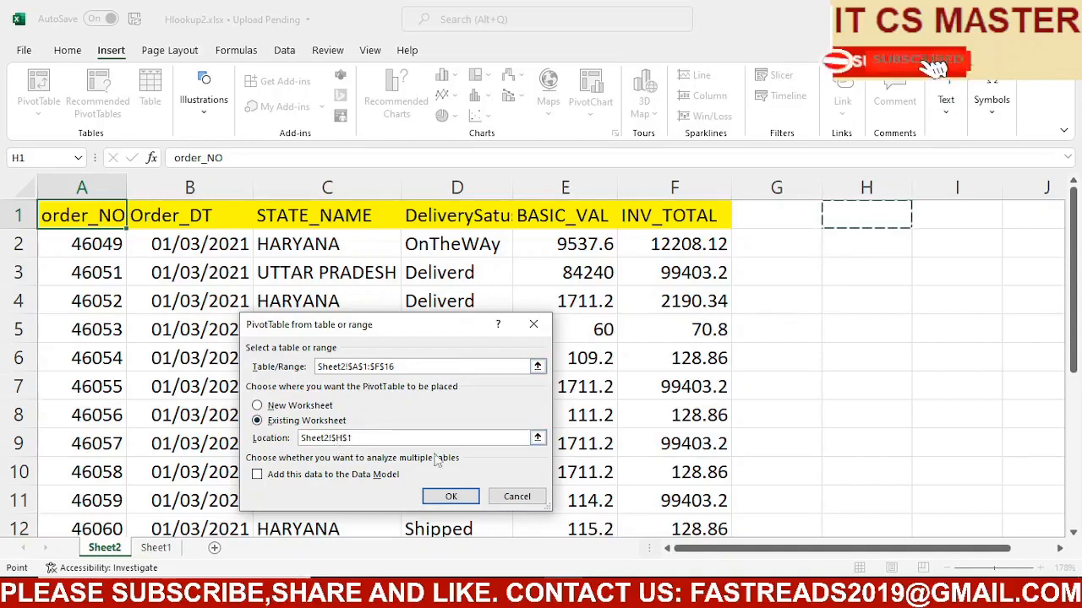
pyautogui.click(472, 498)
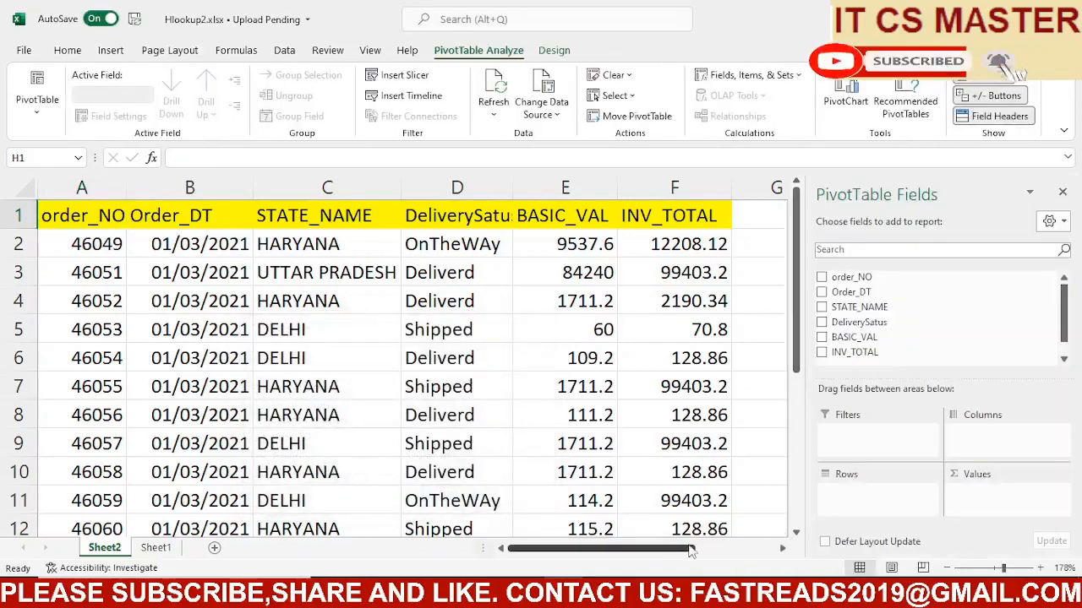
# Sum INV_TOTAL as the PivotTable's value field and group it by STATE_NAME in the rows.
pyautogui.moveTo(690, 550); pyautogui.dragTo(775, 547)
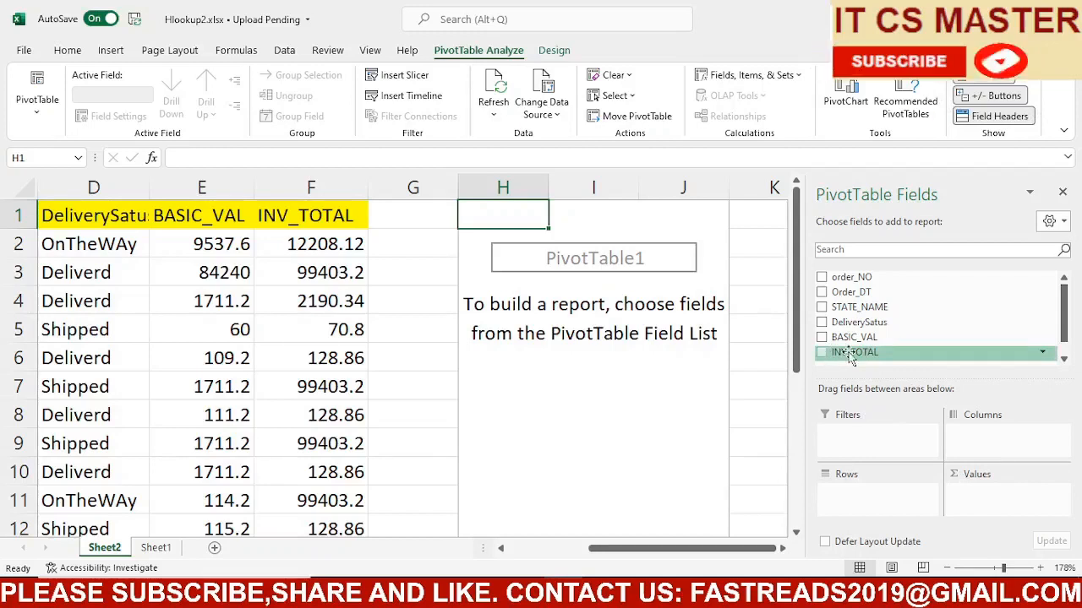
pyautogui.moveTo(849, 355); pyautogui.dragTo(980, 491)
pyautogui.moveTo(982, 501); pyautogui.dragTo(981, 497)
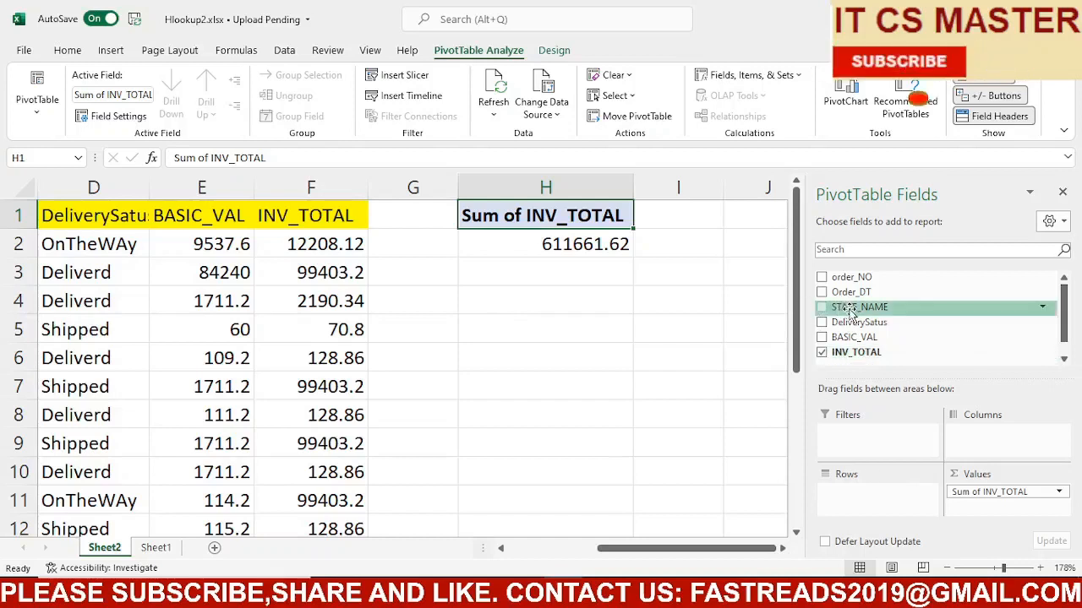
pyautogui.moveTo(844, 309); pyautogui.dragTo(847, 494)
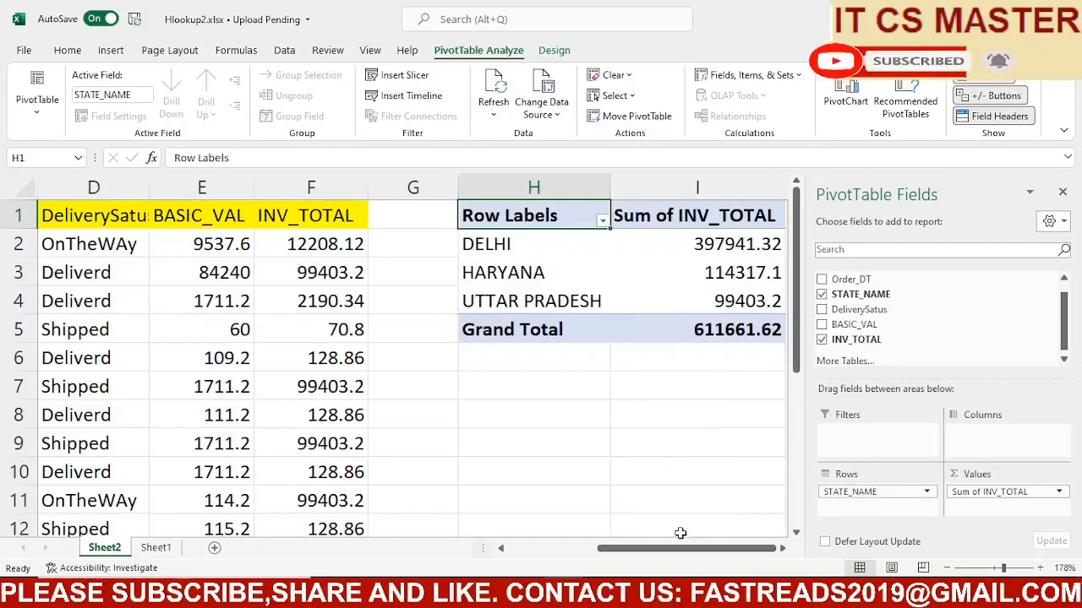
pyautogui.moveTo(680, 550); pyautogui.dragTo(714, 556)
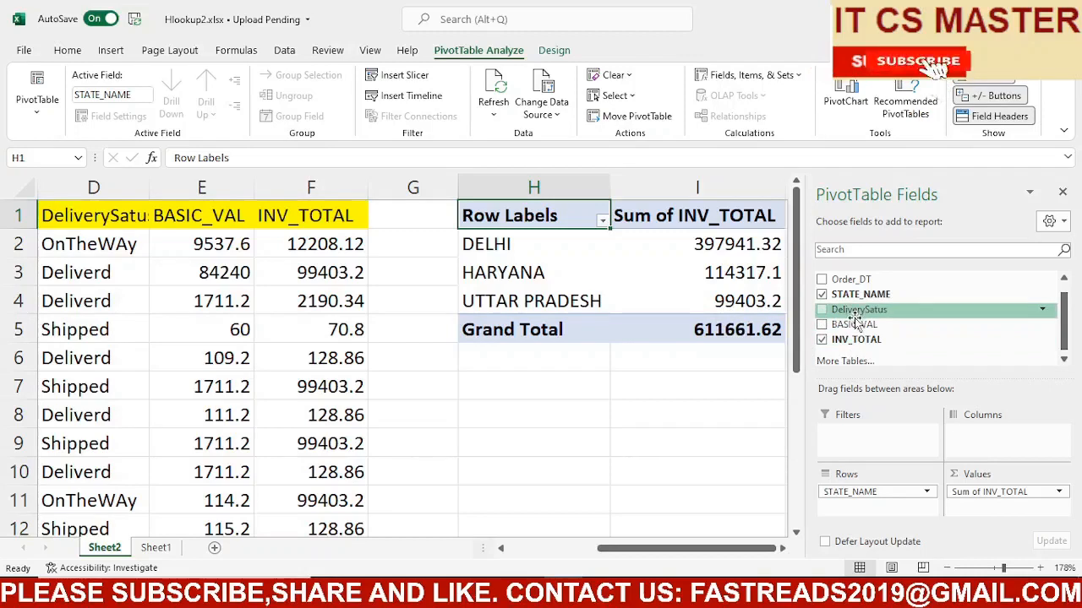
# Add DeliverySatus as the column field of the PivotTable.
pyautogui.moveTo(856, 318); pyautogui.dragTo(982, 440)
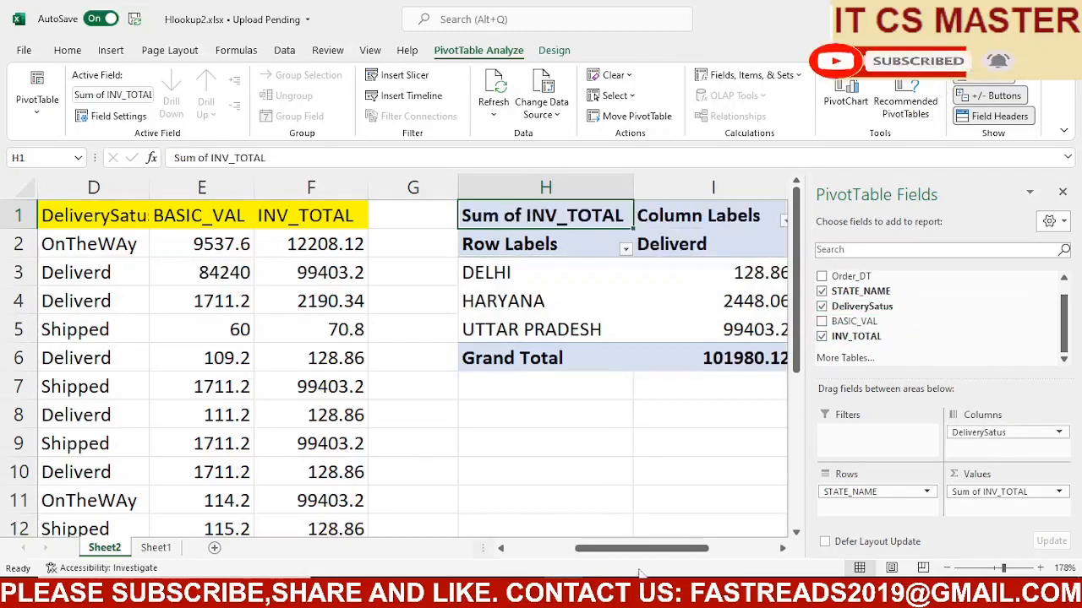
pyautogui.moveTo(668, 548); pyautogui.dragTo(758, 569)
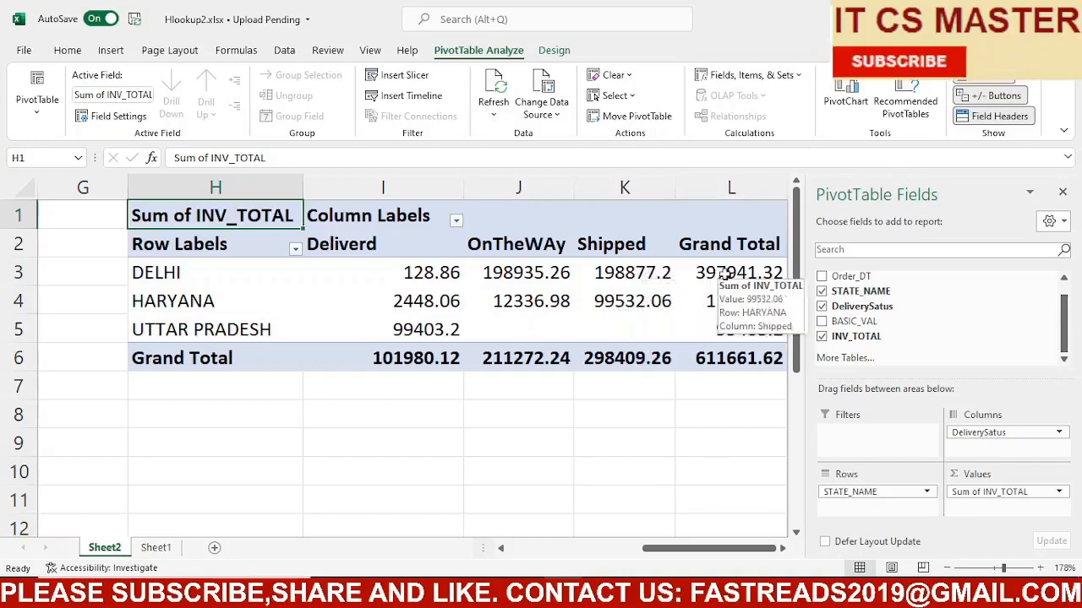
# Extract the records behind DELHI's grand total to a new sheet and select their INV_TOTAL values in F2:F8.
pyautogui.click(721, 277)
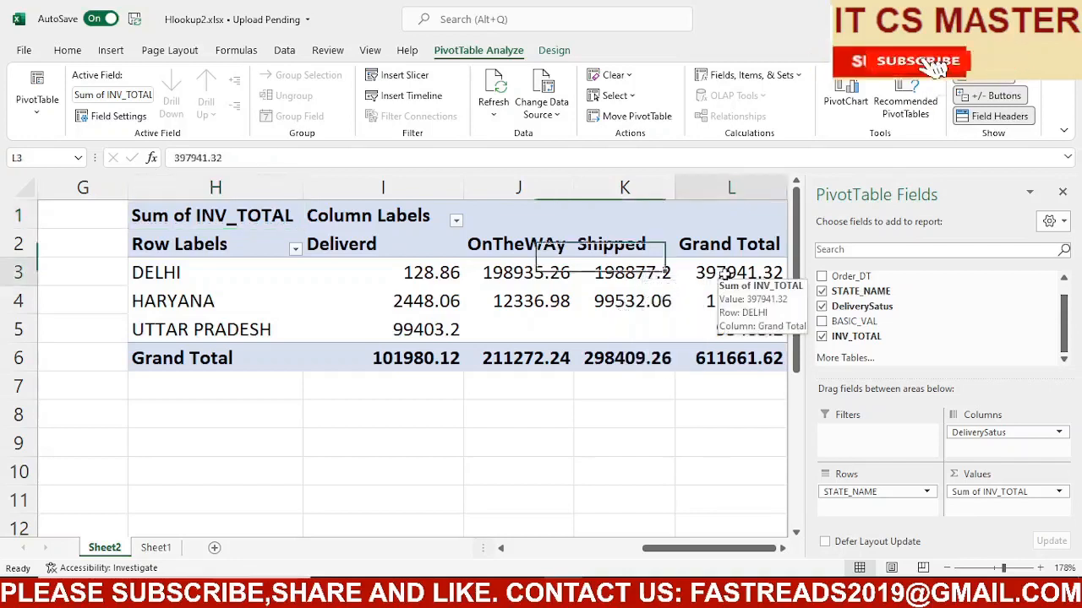
pyautogui.doubleClick(722, 276)
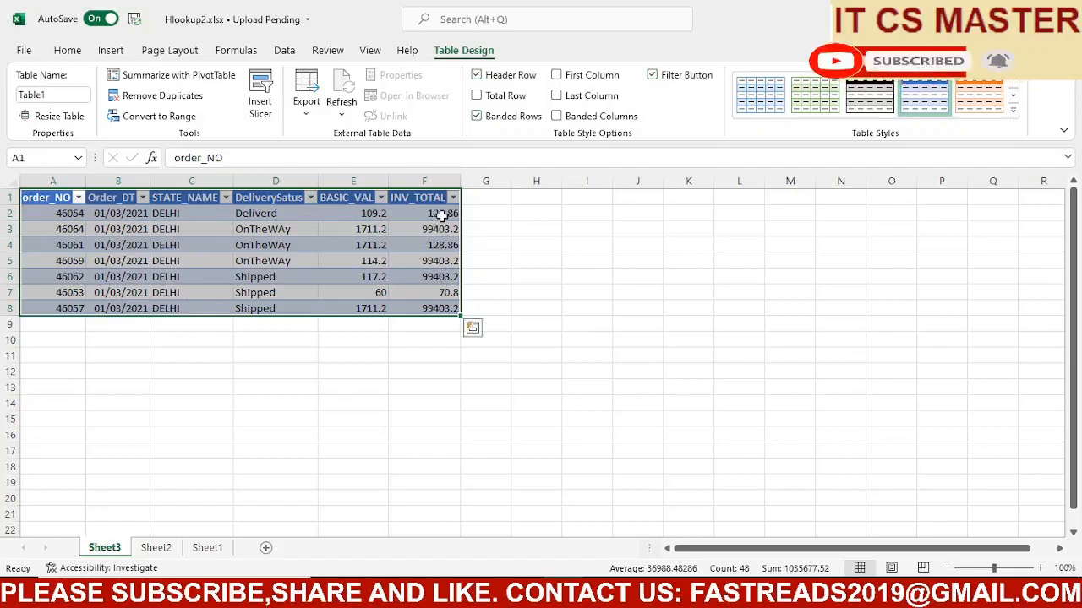
pyautogui.moveTo(438, 217); pyautogui.dragTo(433, 309)
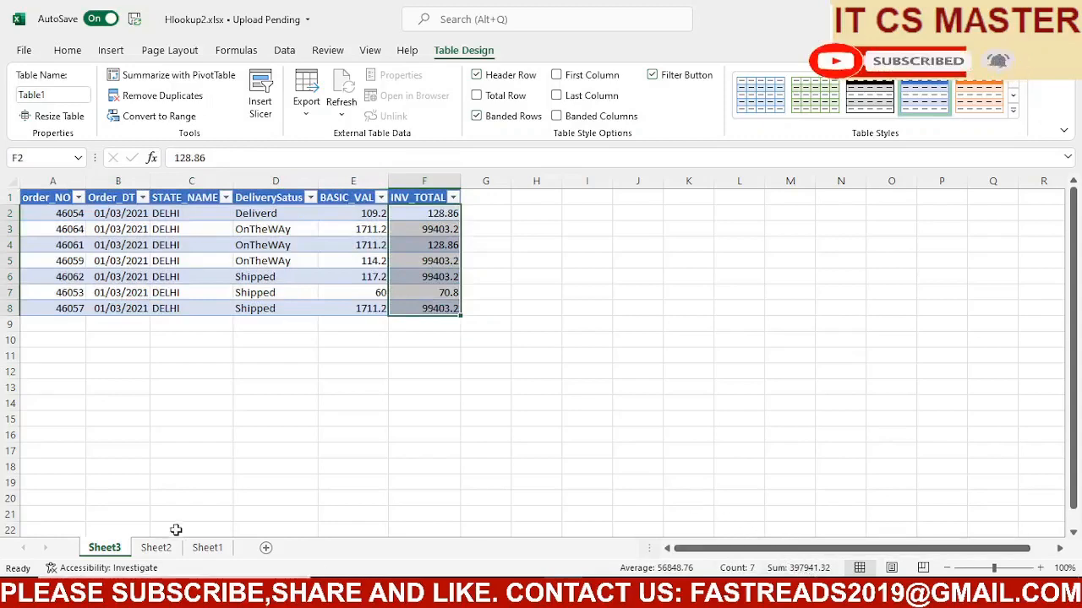
# Review the PivotTable on Sheet2, the definition on Sheet1 and the DELHI detail table on Sheet3, ending on Sheet2.
pyautogui.click(207, 547)
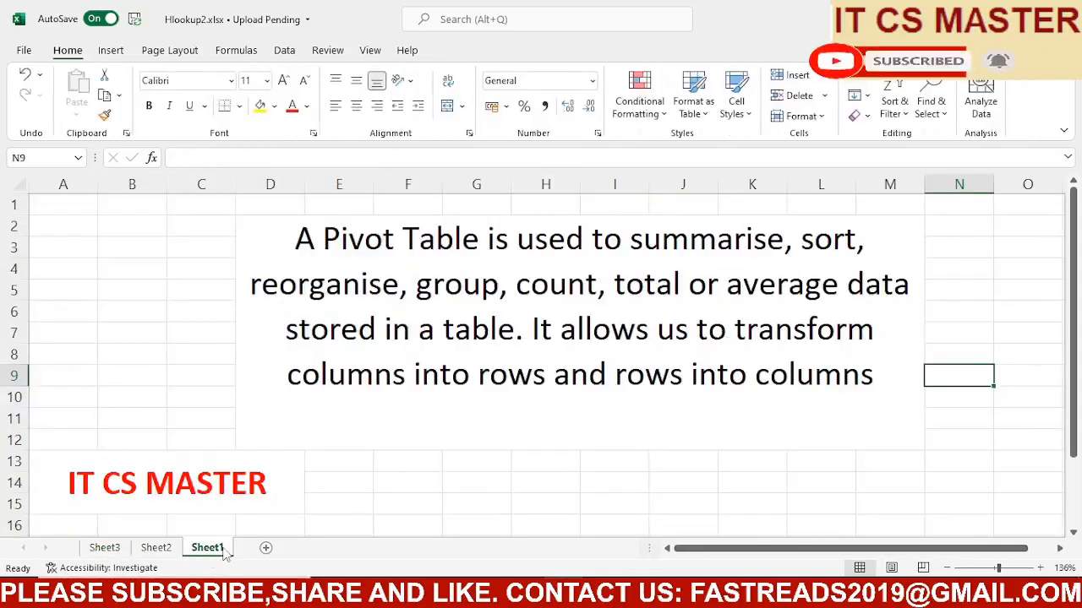
pyautogui.click(156, 548)
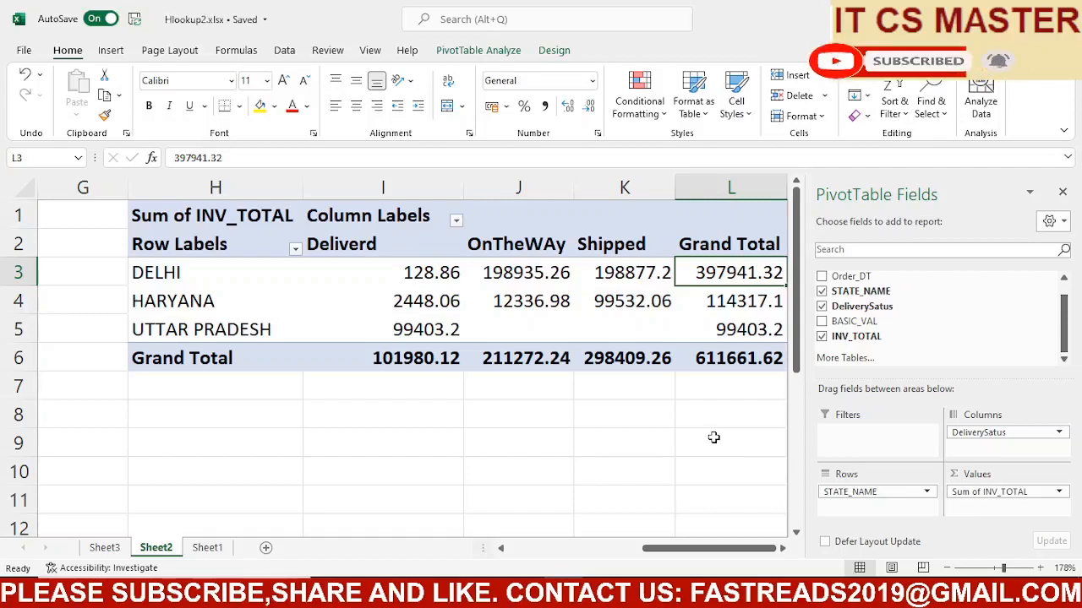
pyautogui.click(207, 548)
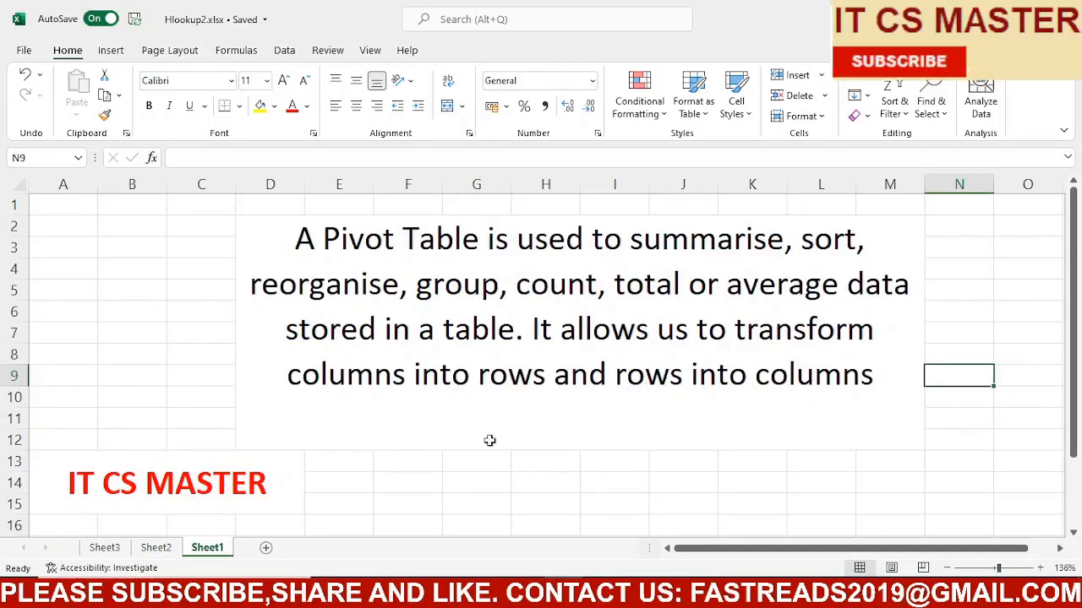
pyautogui.click(121, 548)
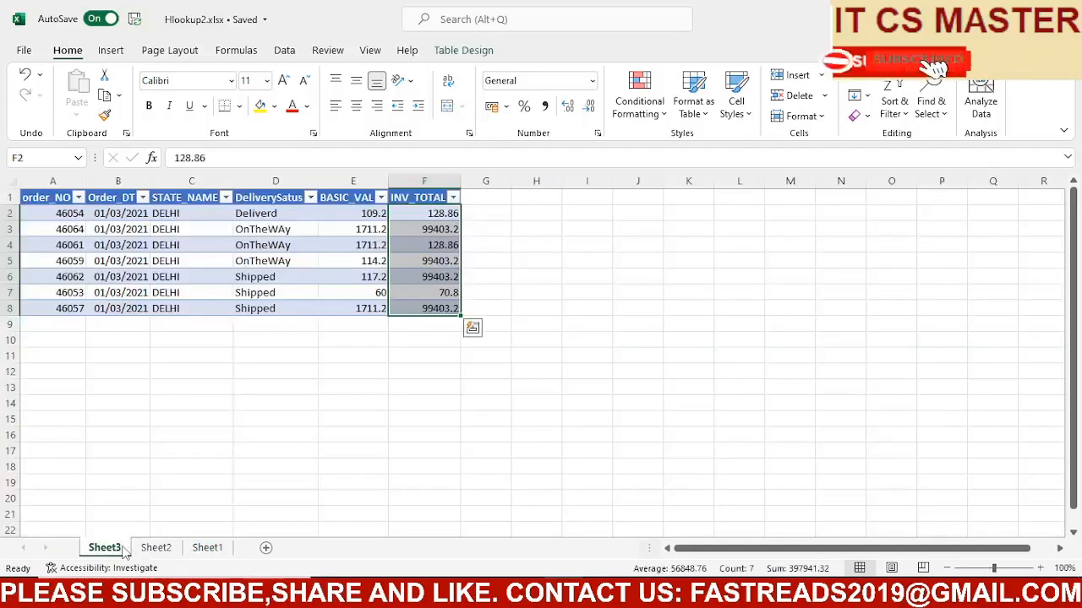
pyautogui.click(159, 548)
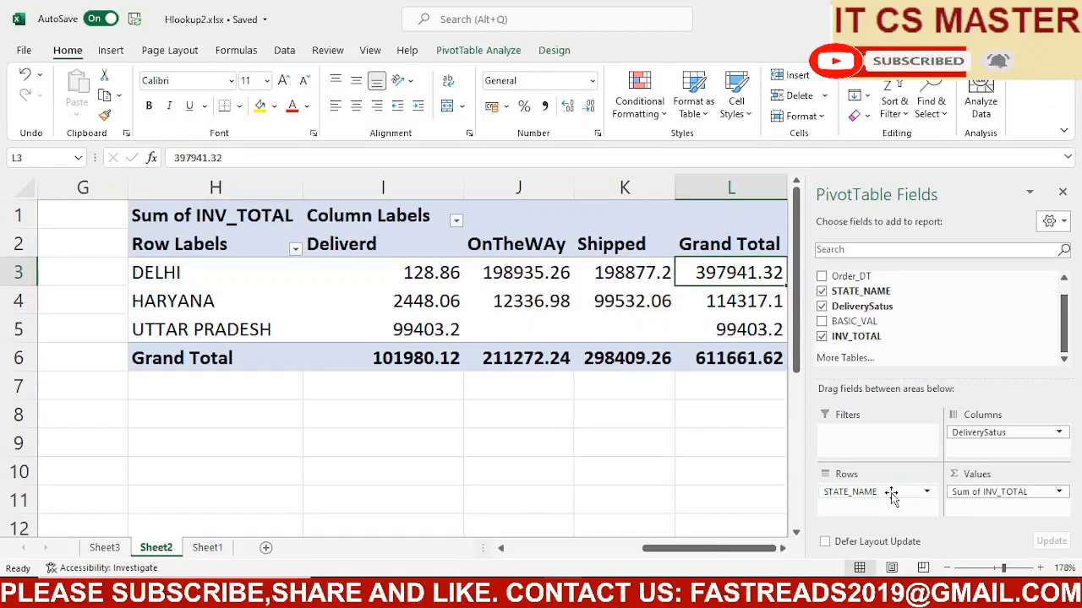
# Swap the PivotTable layout by moving DeliverySatus to the rows and STATE_NAME to the columns.
pyautogui.moveTo(983, 448); pyautogui.dragTo(857, 512)
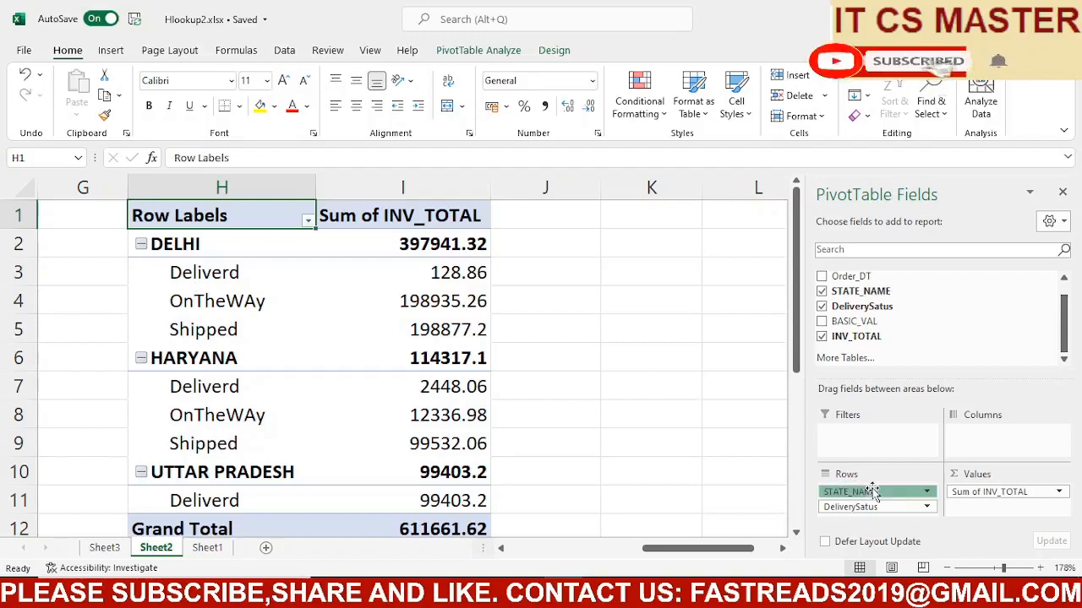
pyautogui.moveTo(853, 492); pyautogui.dragTo(994, 444)
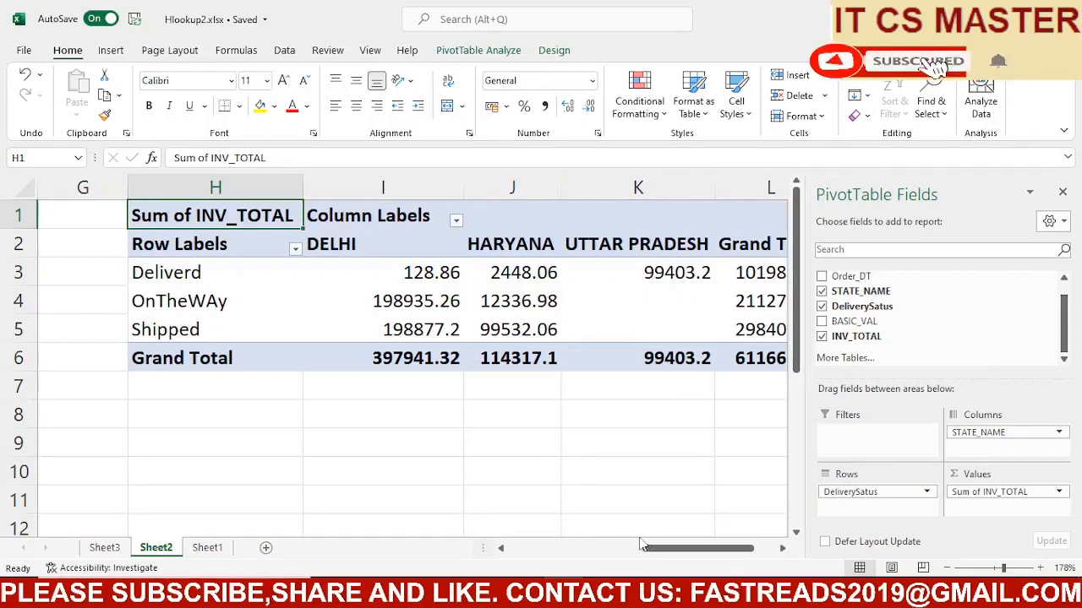
pyautogui.moveTo(641, 545); pyautogui.dragTo(681, 554)
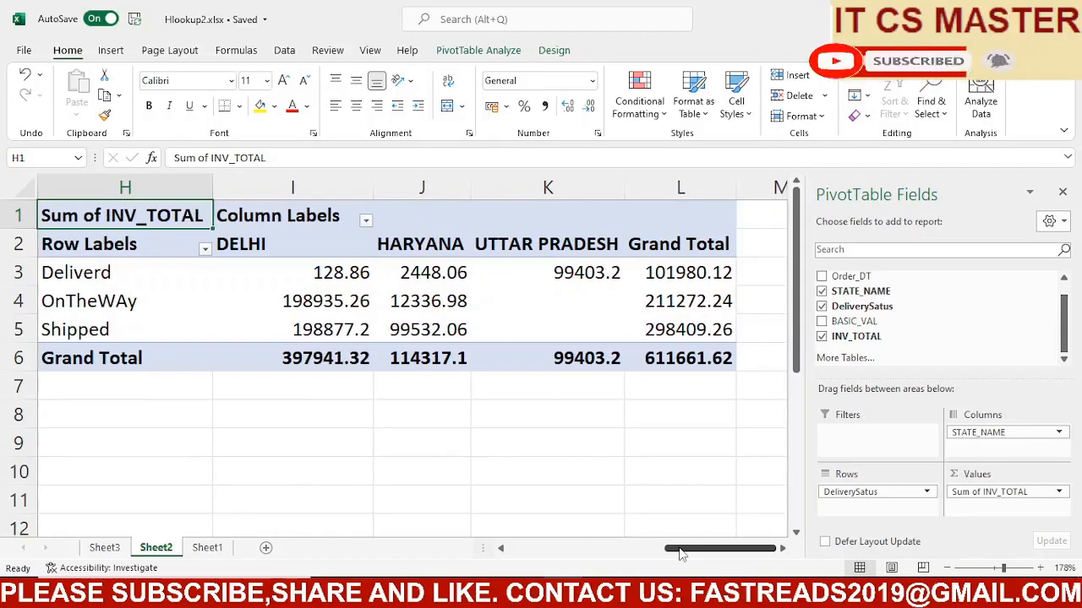
# Remove STATE_NAME and DeliverySatus from the PivotTable and add order_NO as a report filter.
pyautogui.moveTo(683, 554); pyautogui.dragTo(636, 548)
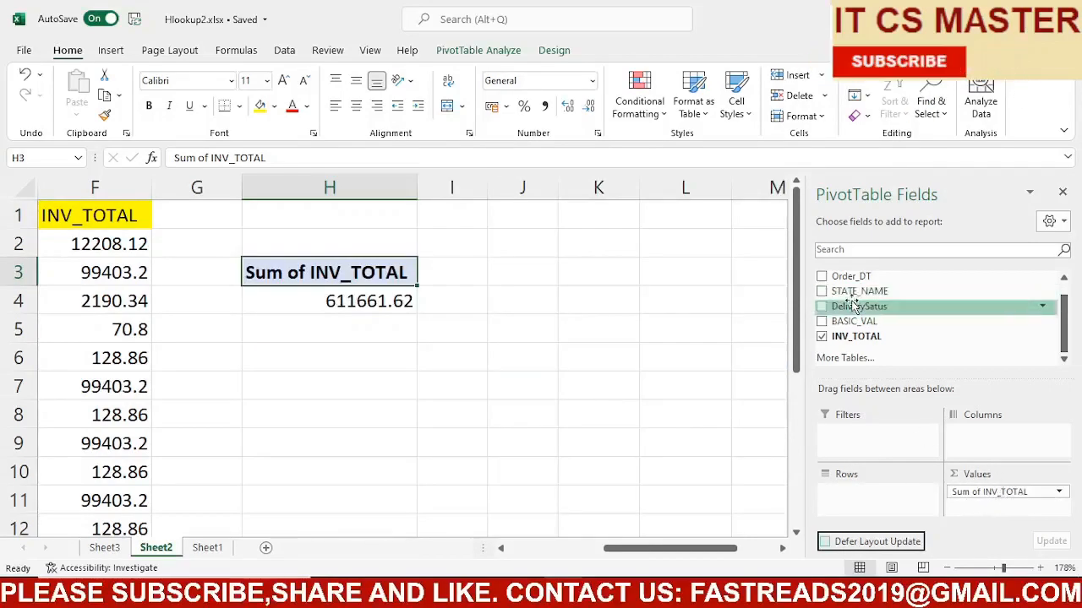
pyautogui.scroll(1, 878, 280)
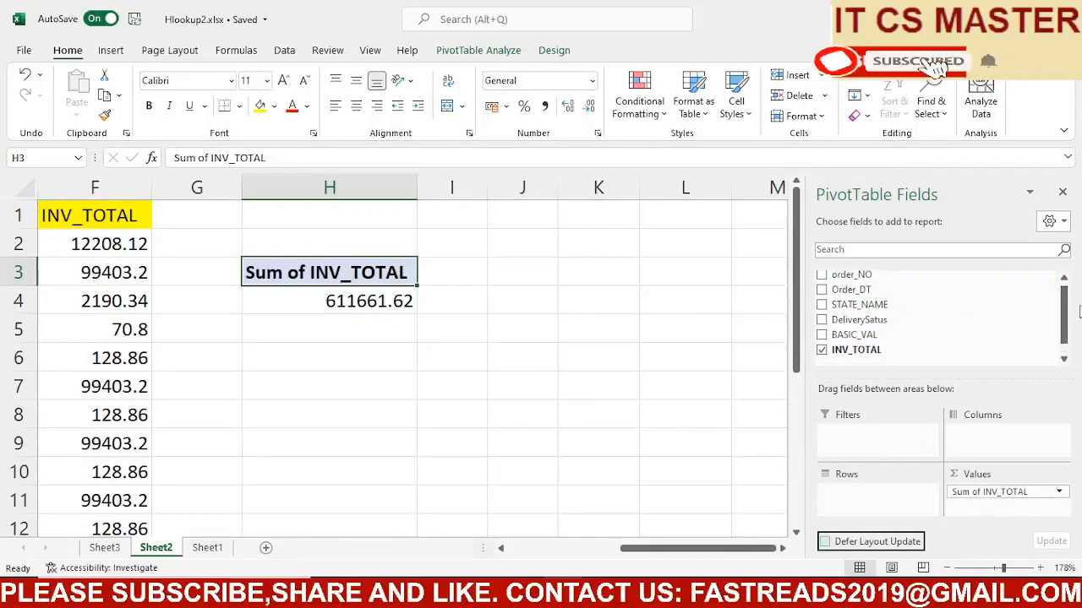
pyautogui.moveTo(849, 274); pyautogui.dragTo(851, 437)
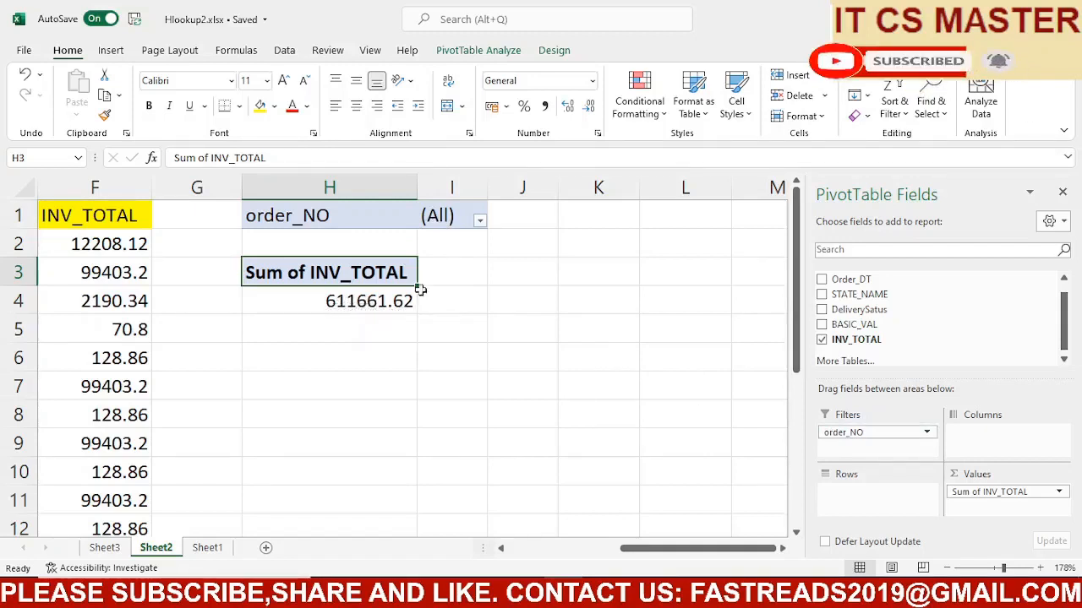
# Filter the PivotTable report to the first order number in the order_NO list, then deselect the report.
pyautogui.click(480, 220)
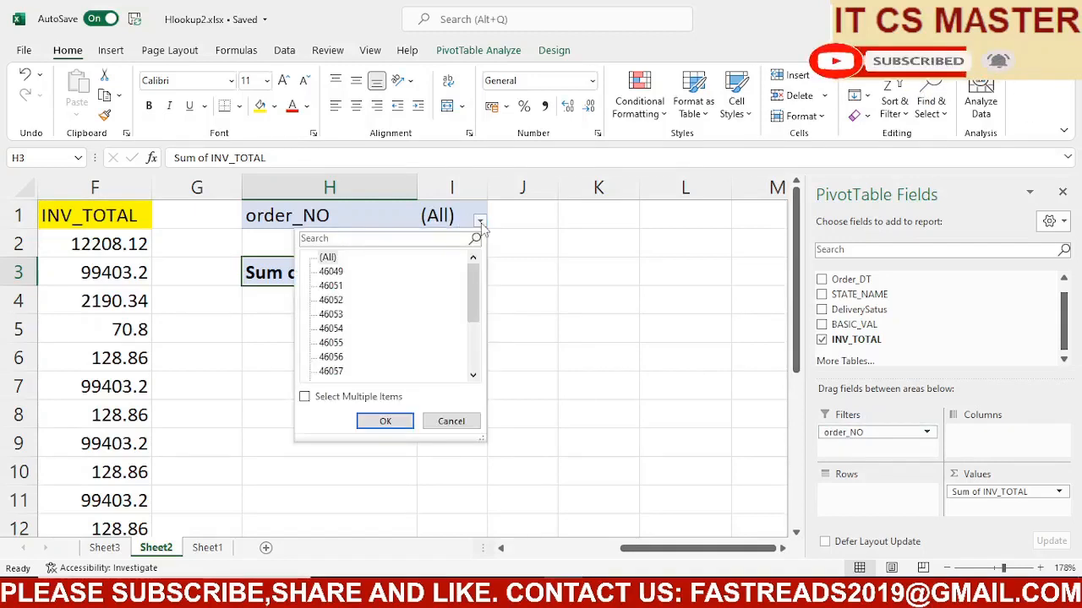
pyautogui.click(334, 272)
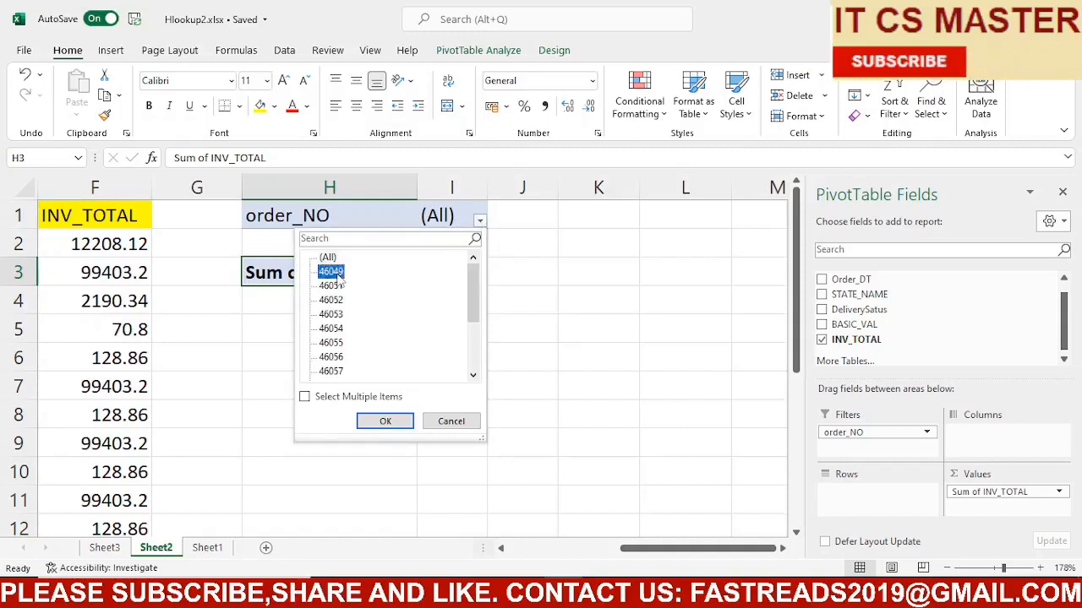
pyautogui.click(384, 420)
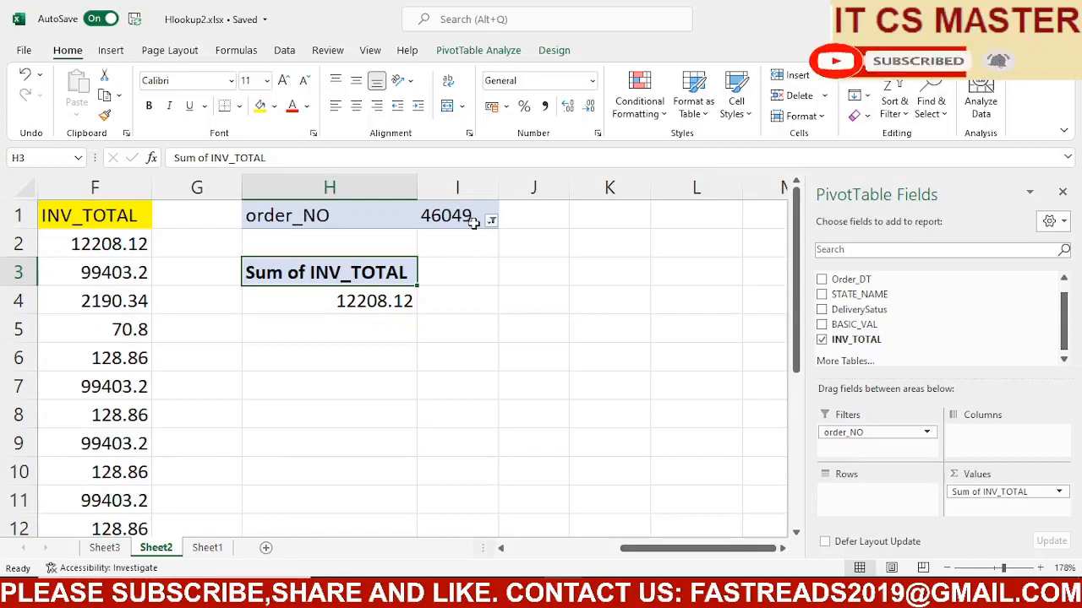
pyautogui.click(510, 291)
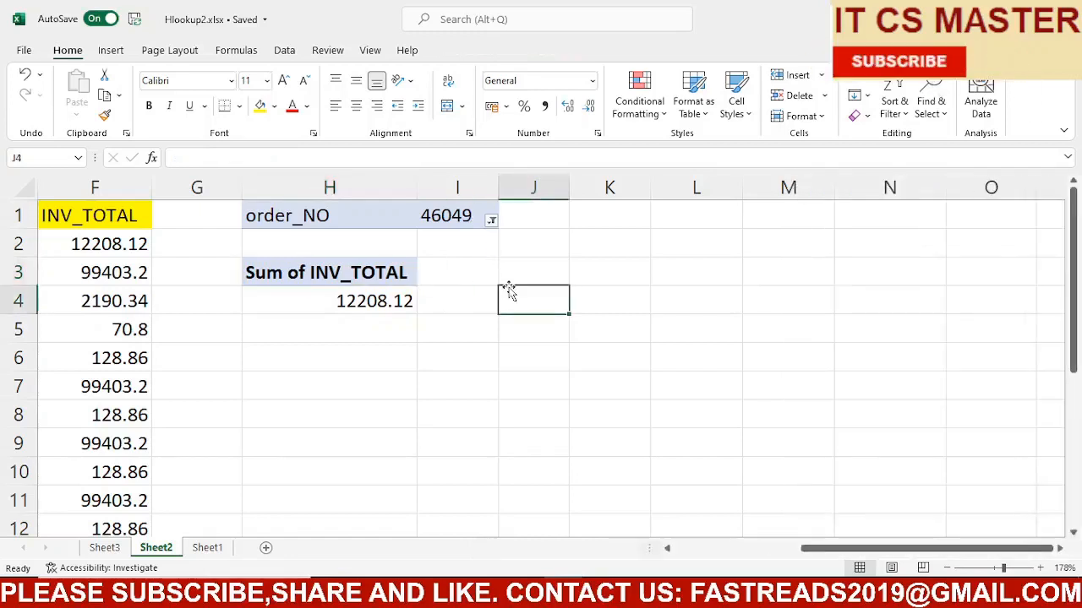